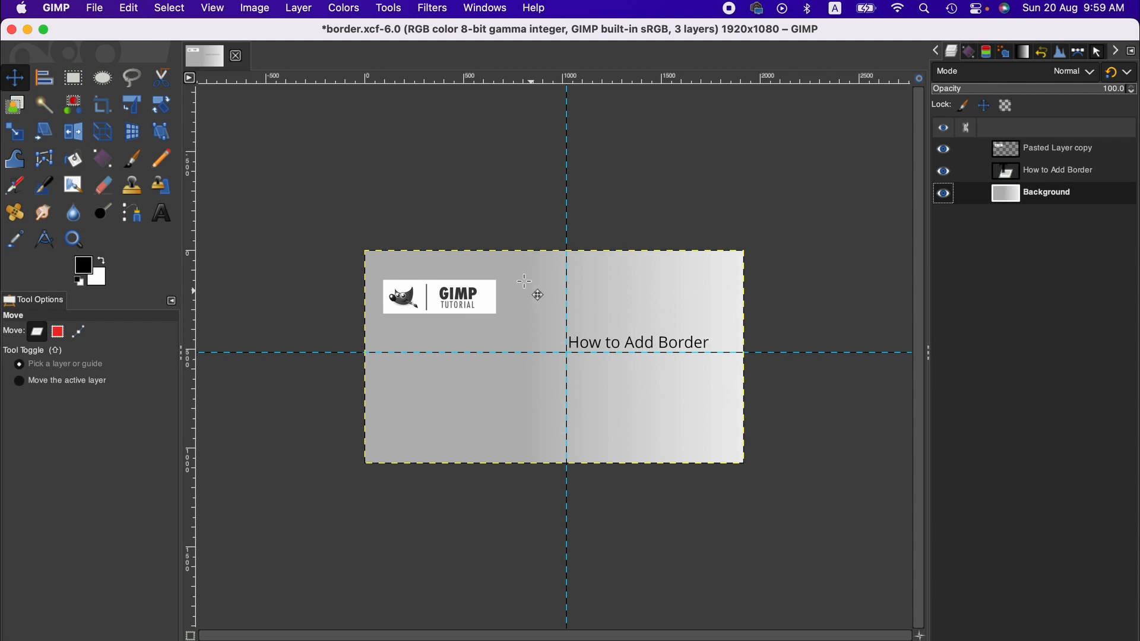
Add a border around the image with X and Y sizes of 20, blue color 177a97 and a delta value of 25.
{"action": "left_click", "coordinate": [432, 9]}
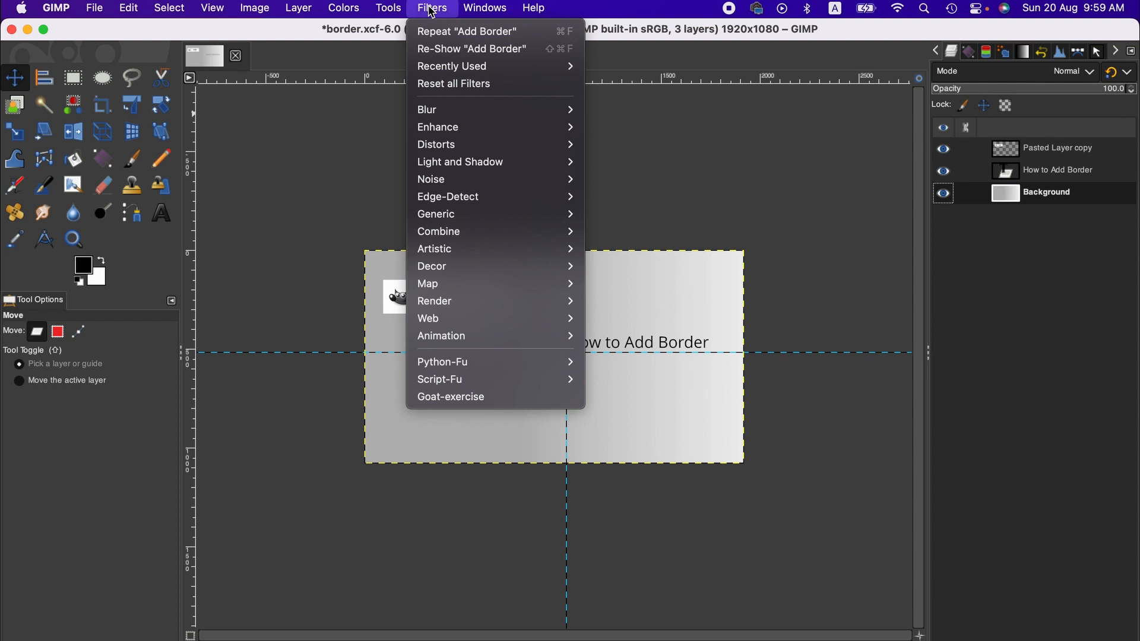
{"action": "mouse_move", "coordinate": [515, 267]}
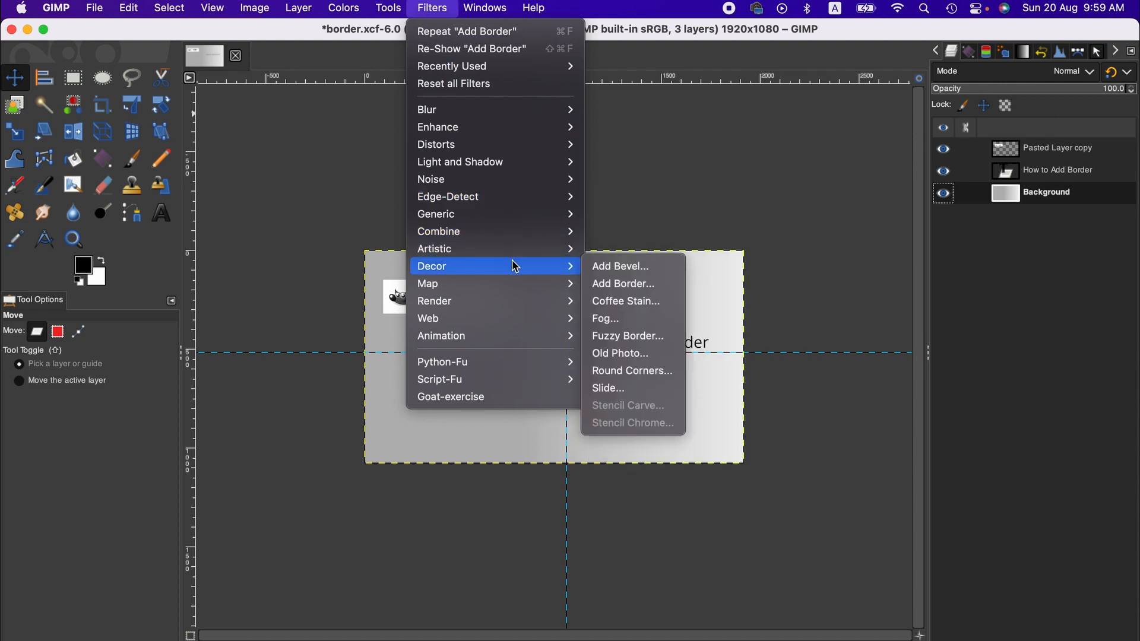
{"action": "left_click", "coordinate": [651, 290]}
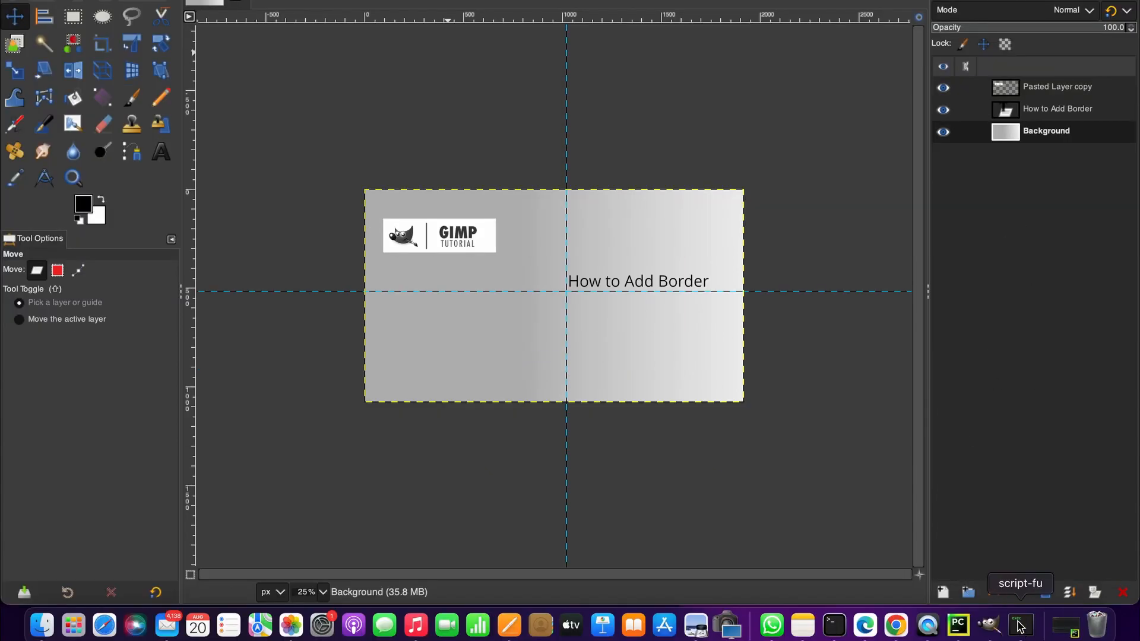
{"action": "left_click", "coordinate": [1019, 625]}
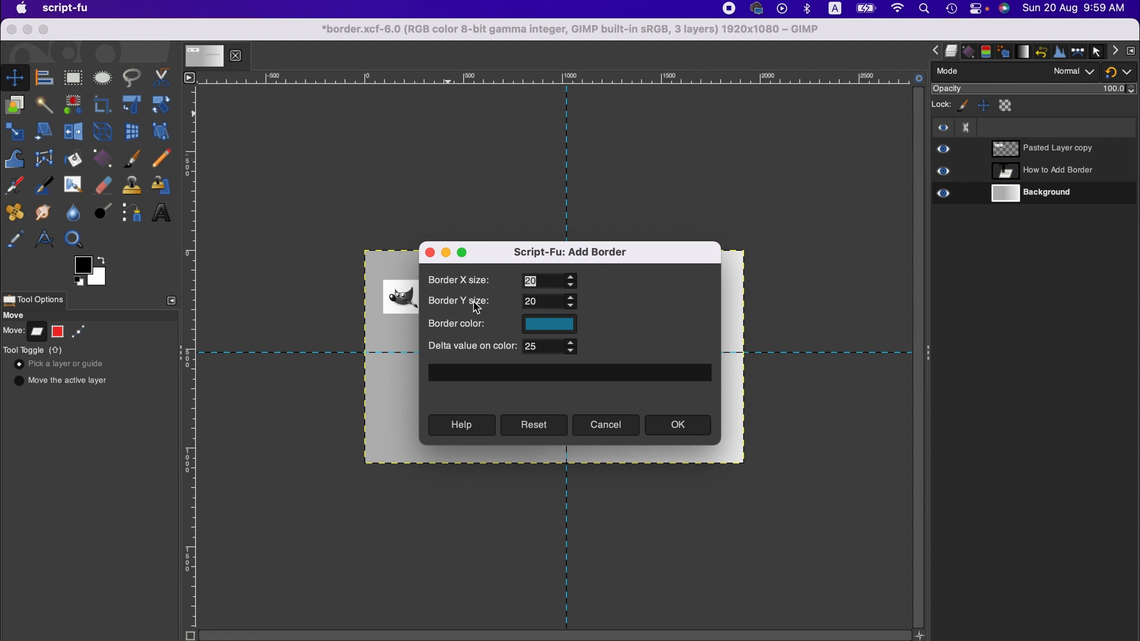
{"action": "left_click", "coordinate": [558, 326]}
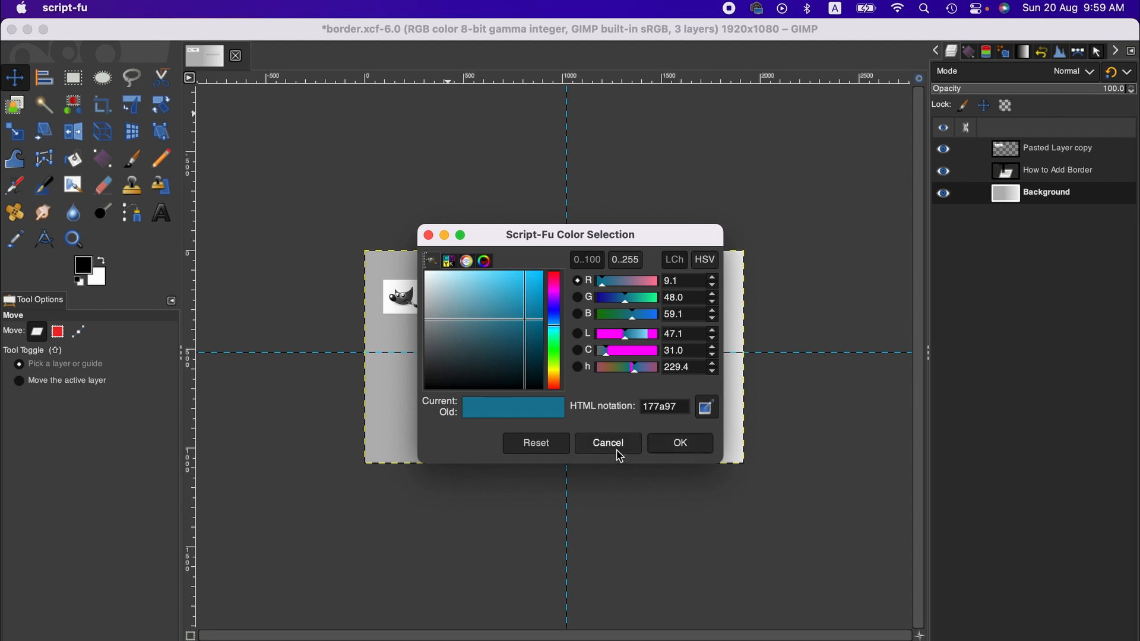
{"action": "left_click", "coordinate": [615, 447]}
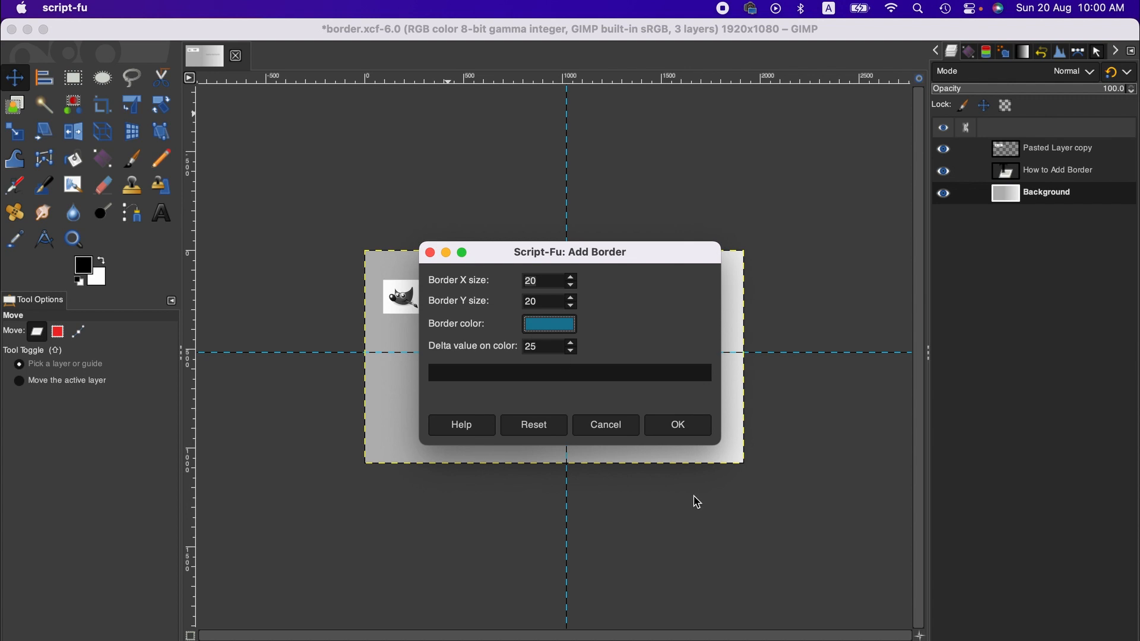
{"action": "left_click", "coordinate": [680, 432]}
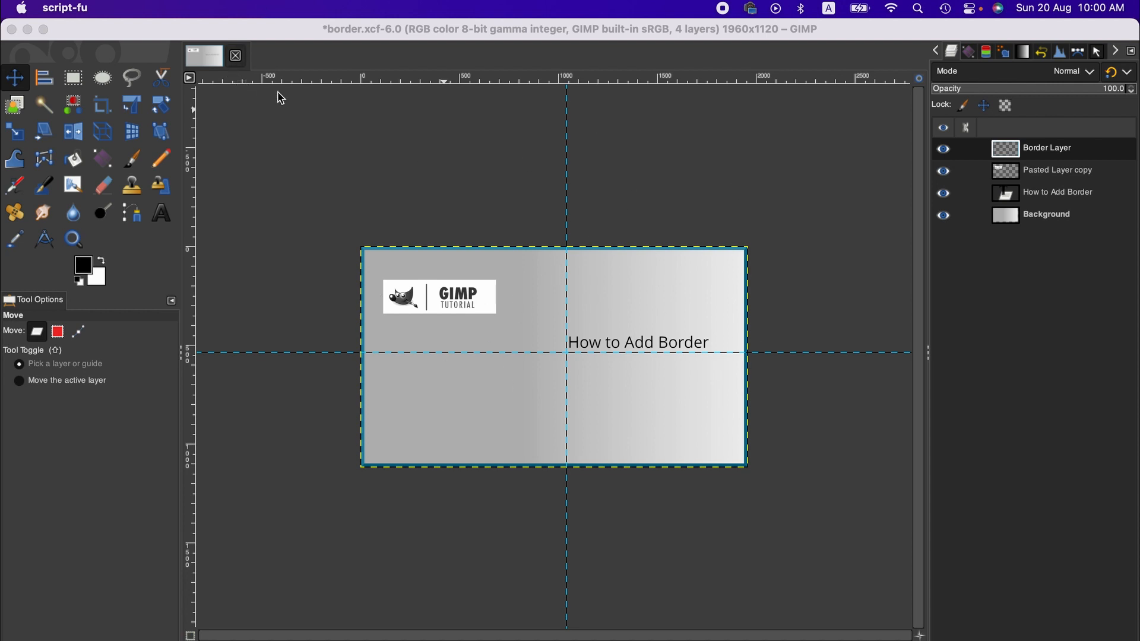
{"action": "left_click", "coordinate": [275, 115]}
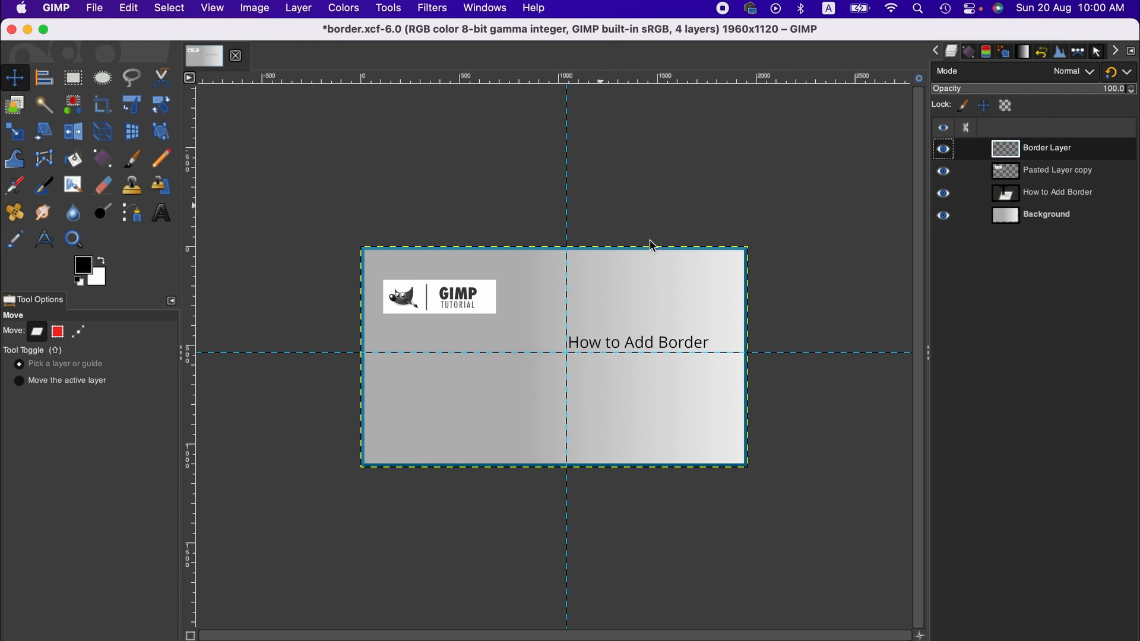
Hide the guides on the canvas and undo the blue border.
{"action": "left_click", "coordinate": [210, 7]}
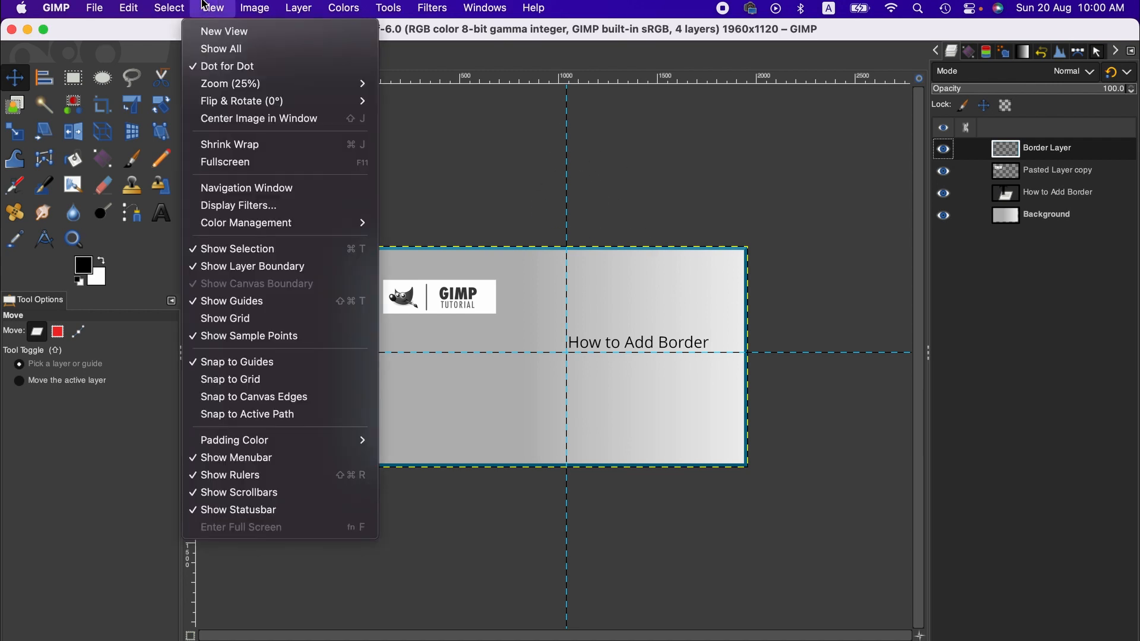
{"action": "left_click", "coordinate": [250, 303]}
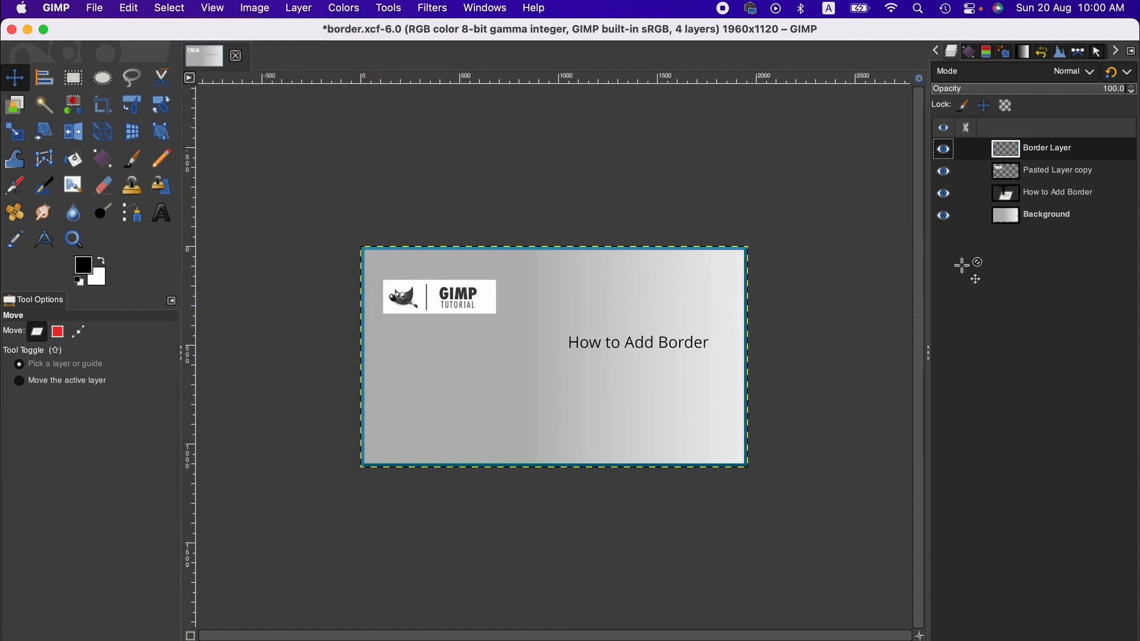
{"action": "left_click", "coordinate": [1049, 216]}
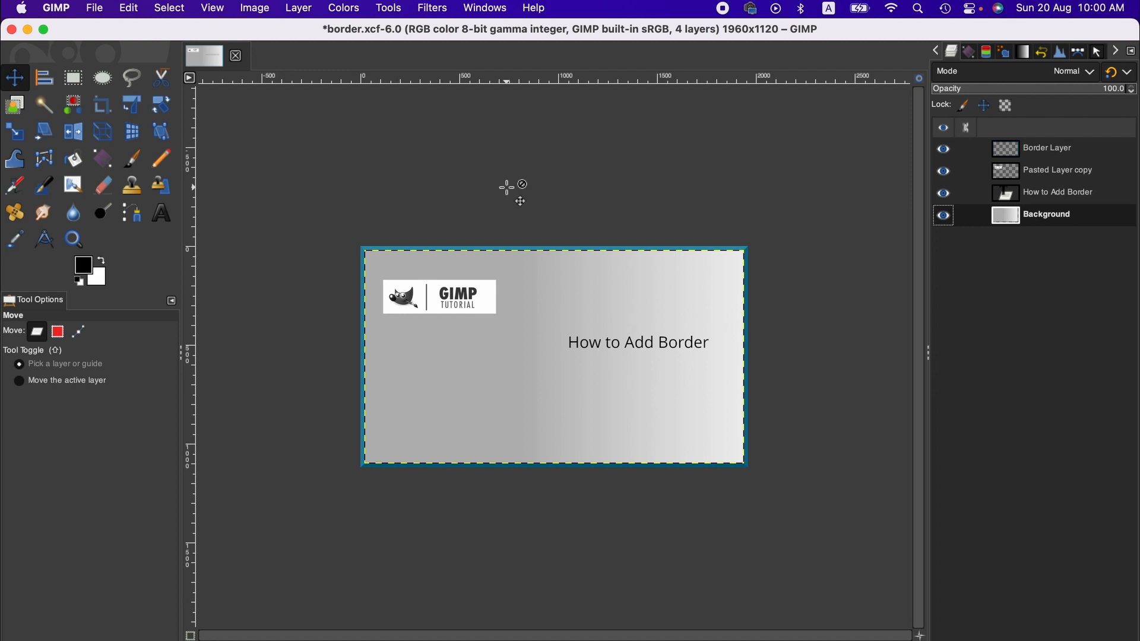
{"action": "key", "text": "super+z"}
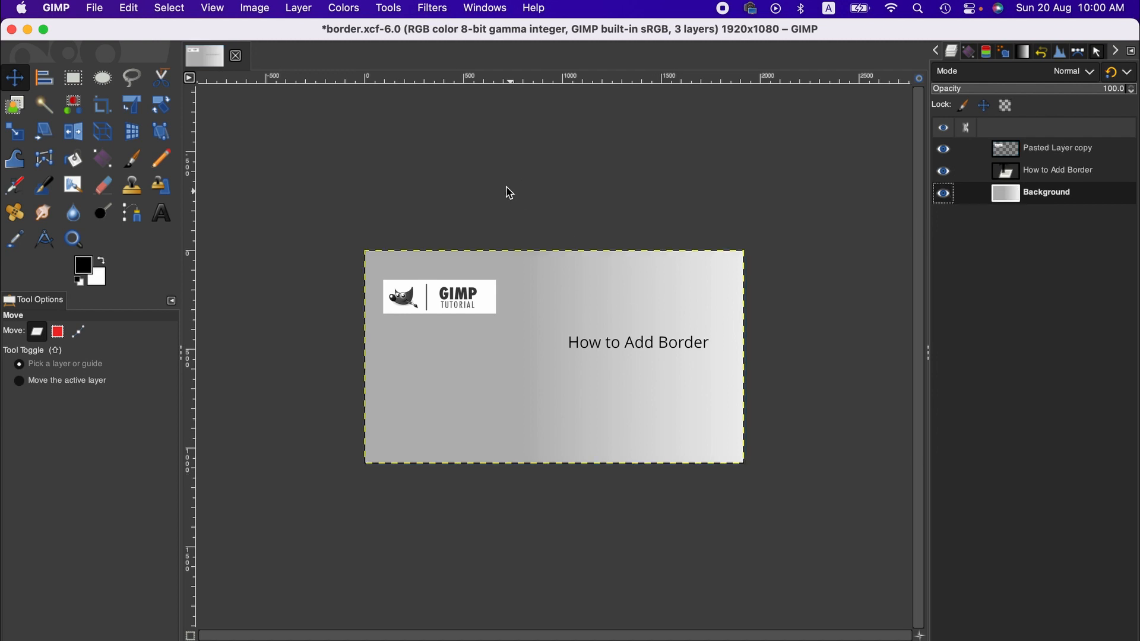
Apply a red Fuzzy Border of size 16 with blurring, granularity 4 and no shadow, on a flattened copy of the image.
{"action": "left_click", "coordinate": [433, 7]}
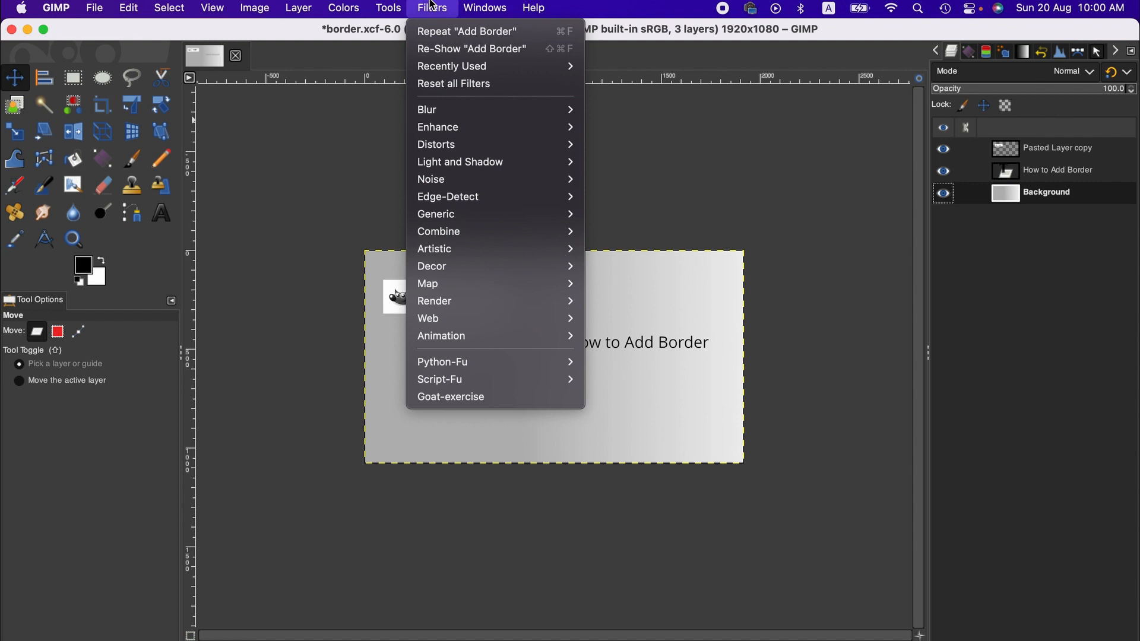
{"action": "mouse_move", "coordinate": [518, 274]}
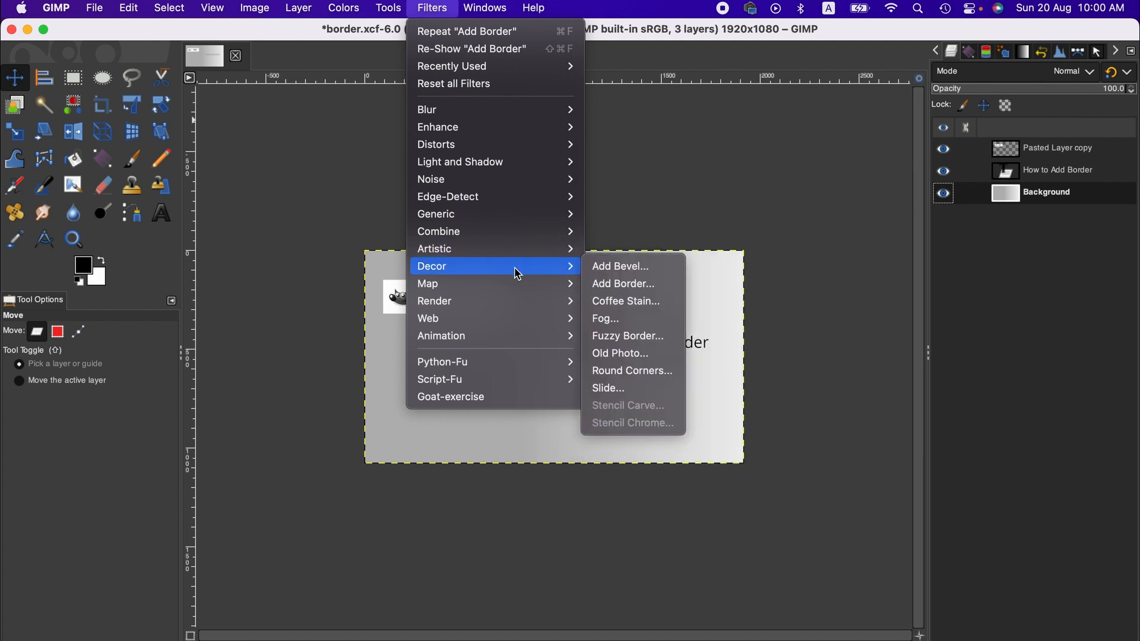
{"action": "left_click", "coordinate": [635, 336]}
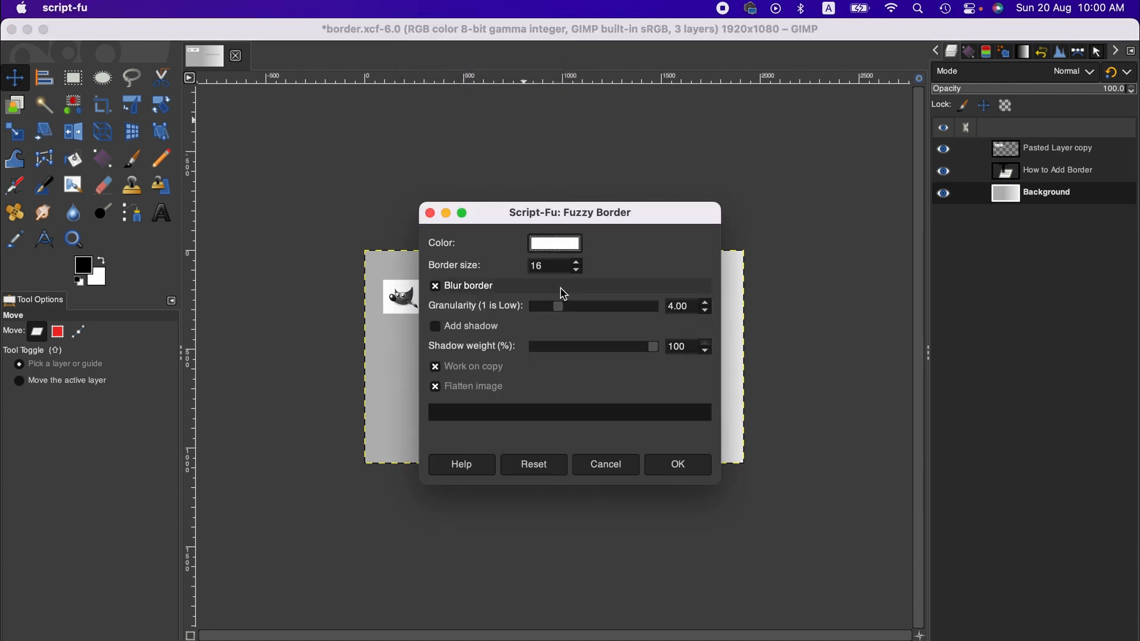
{"action": "left_click", "coordinate": [558, 256]}
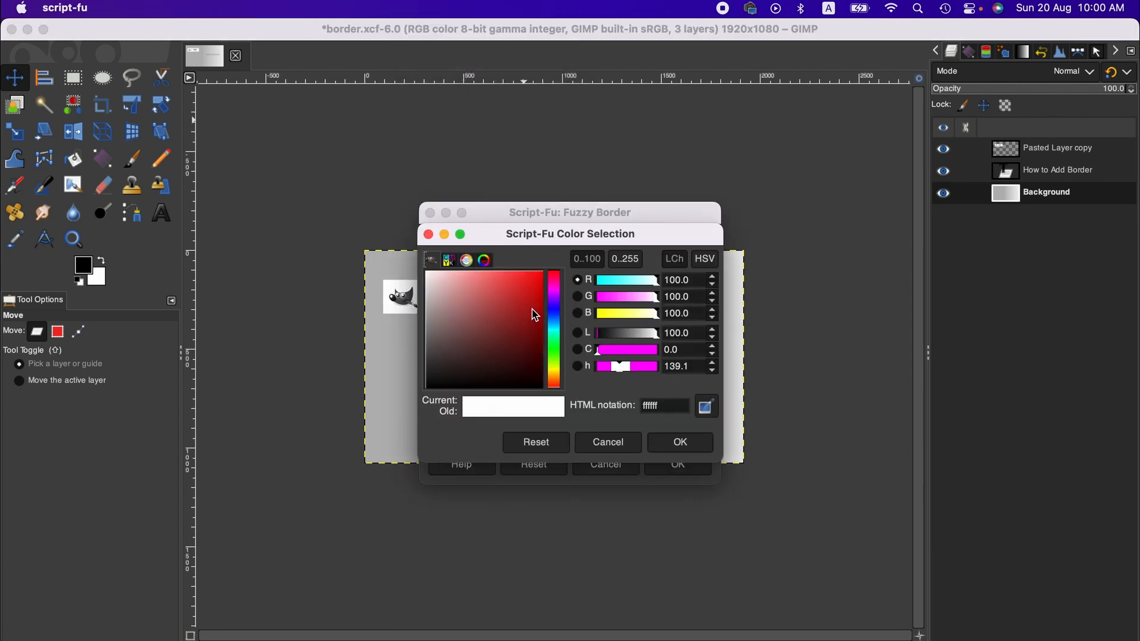
{"action": "left_click", "coordinate": [533, 281]}
{"action": "left_click", "coordinate": [687, 446]}
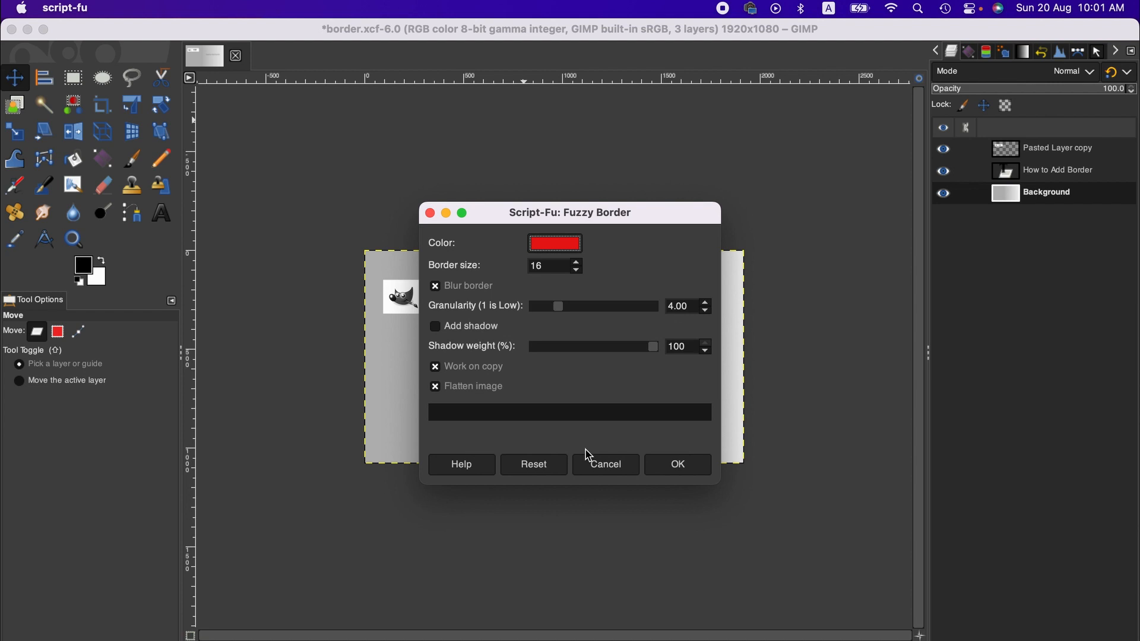
{"action": "left_click", "coordinate": [684, 467]}
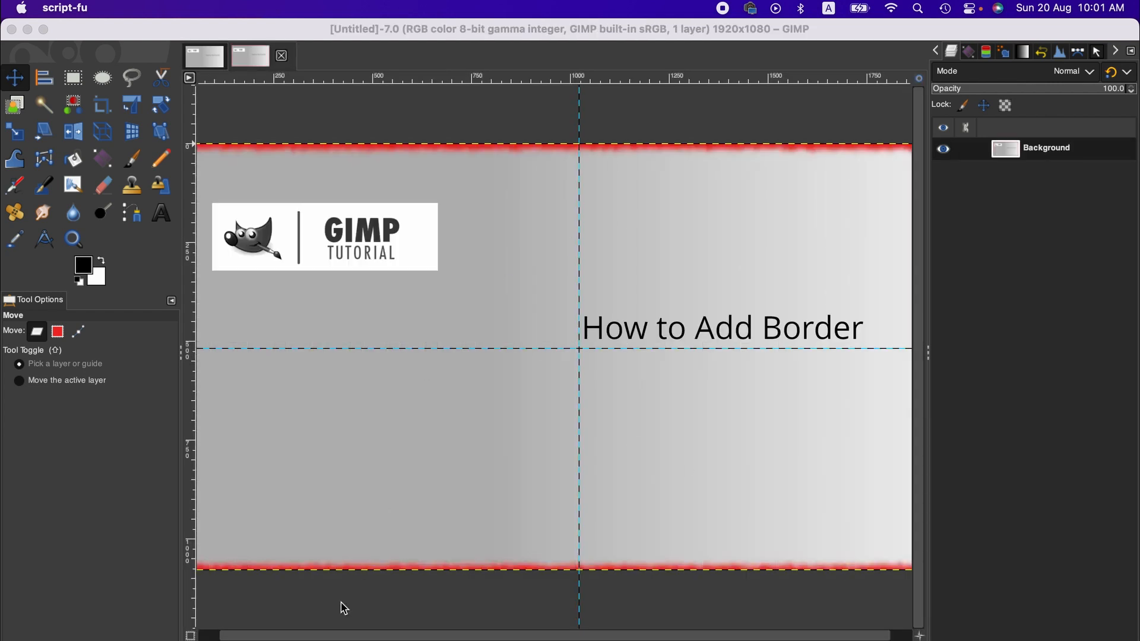
Examine the red fuzzy border on the new image at 25% and 50% zoom, including its left edge.
{"action": "left_click", "coordinate": [321, 636]}
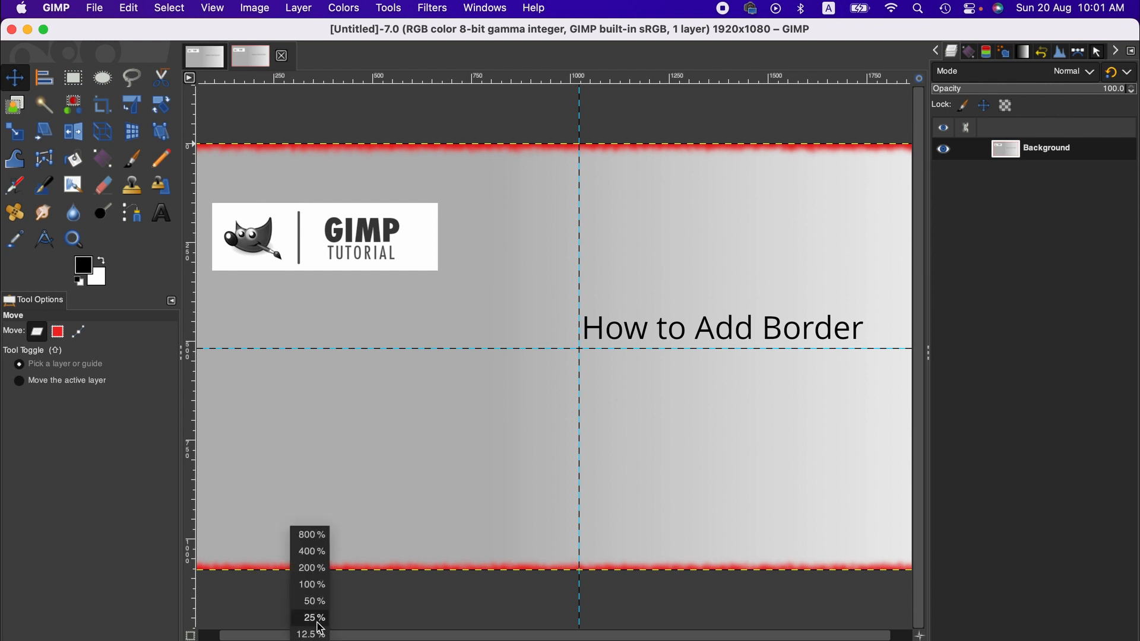
{"action": "left_click", "coordinate": [314, 618]}
{"action": "left_click", "coordinate": [320, 634]}
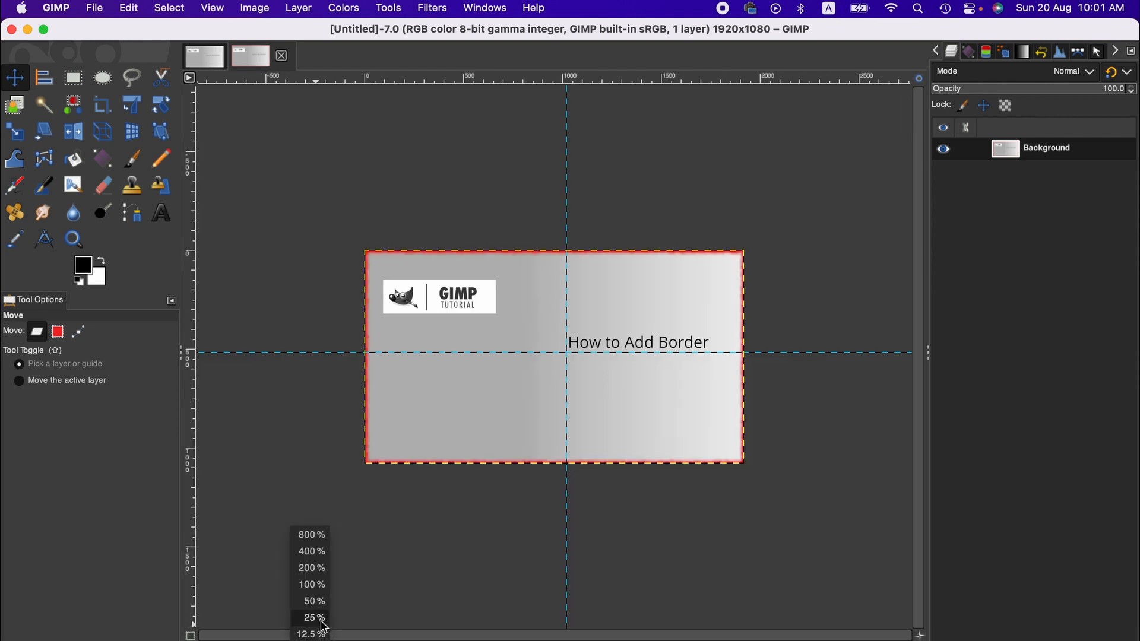
{"action": "left_click", "coordinate": [316, 605]}
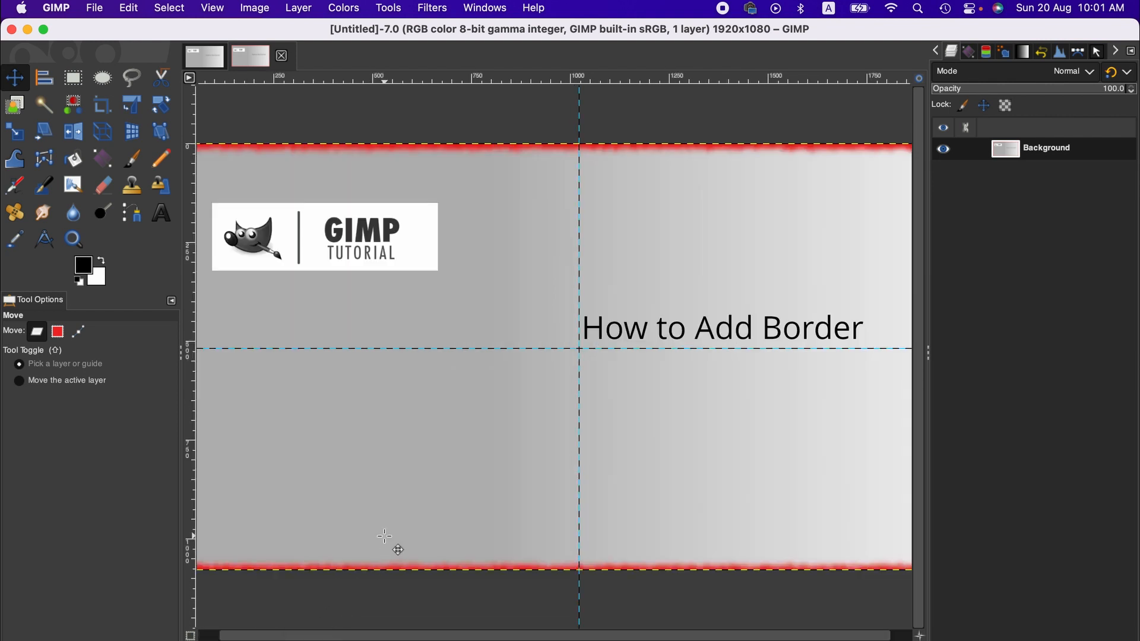
{"action": "scroll", "coordinate": [393, 546], "scroll_direction": "left", "scroll_amount": 2}
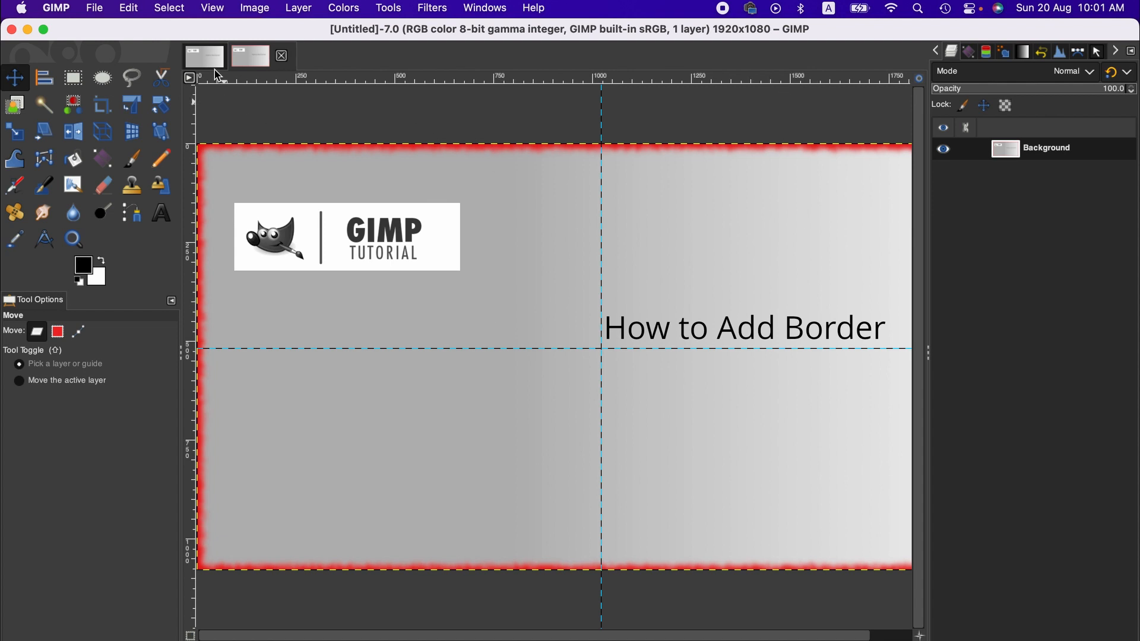
{"action": "left_click", "coordinate": [262, 54]}
Return to the original border.xcf image and select the entire canvas on the Background layer.
{"action": "left_click", "coordinate": [206, 62]}
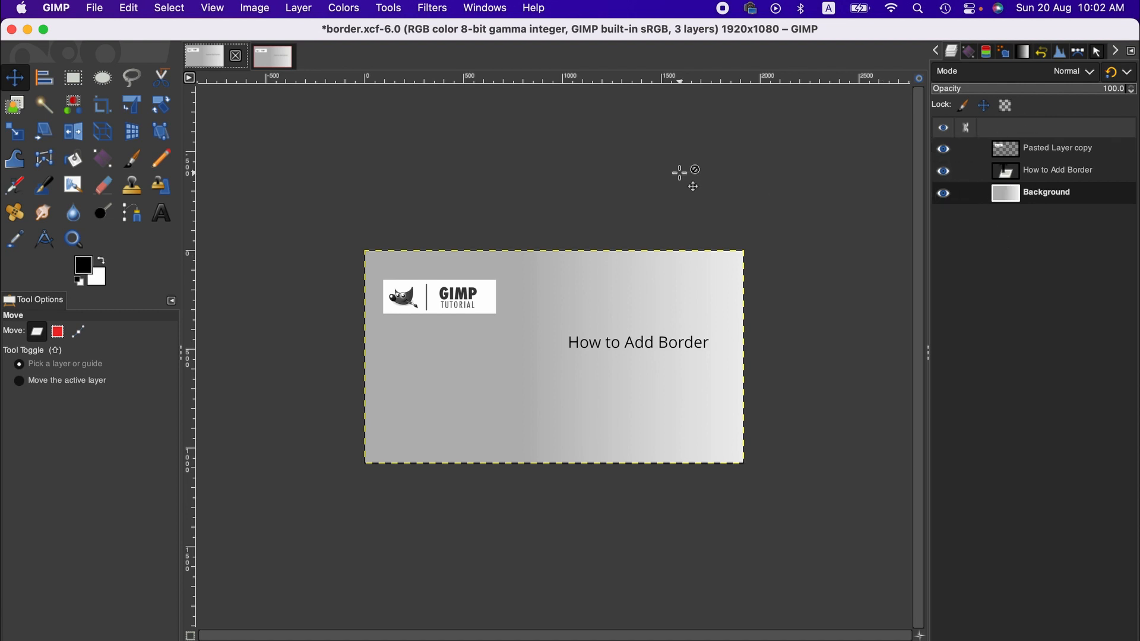
{"action": "left_click", "coordinate": [175, 9]}
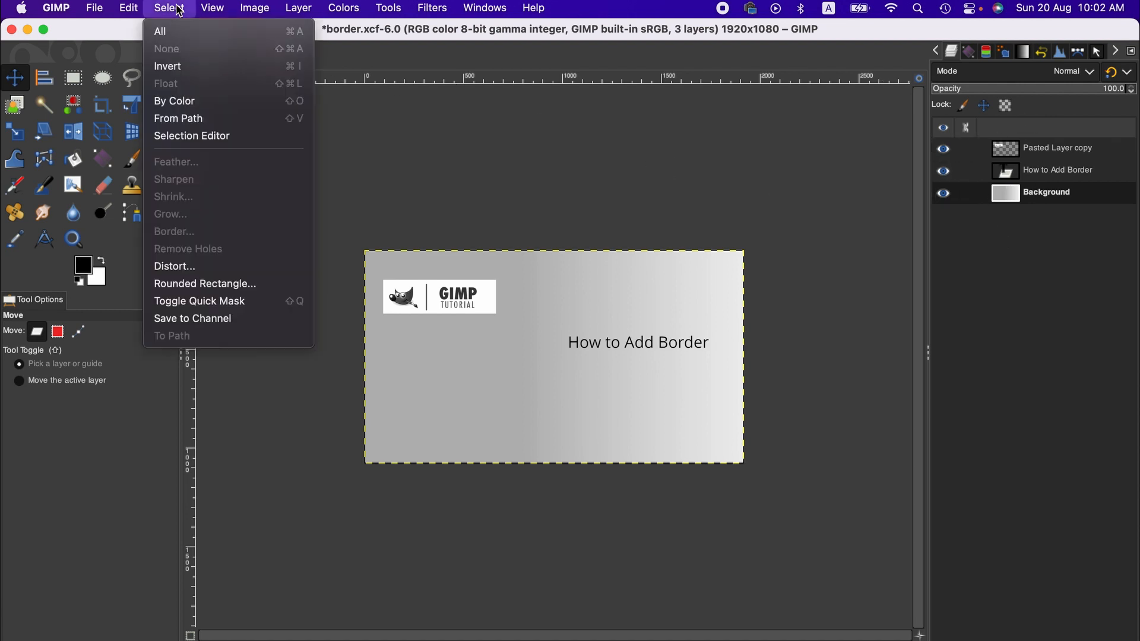
{"action": "left_click", "coordinate": [172, 36]}
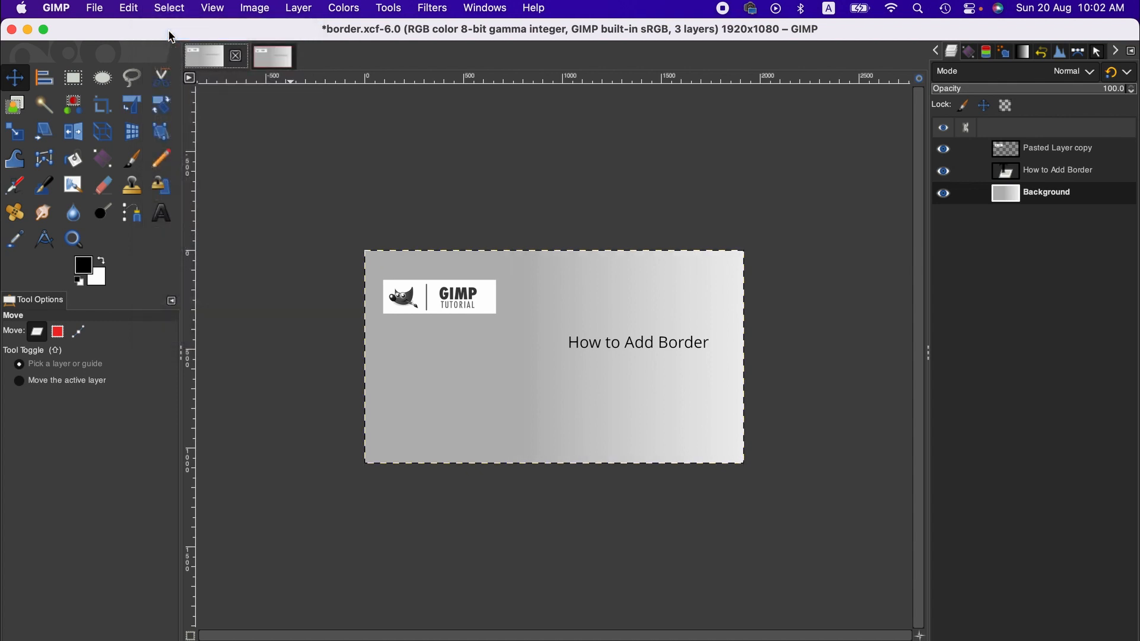
Stroke the selection with a solid black line 8 pt wide.
{"action": "left_click", "coordinate": [133, 7]}
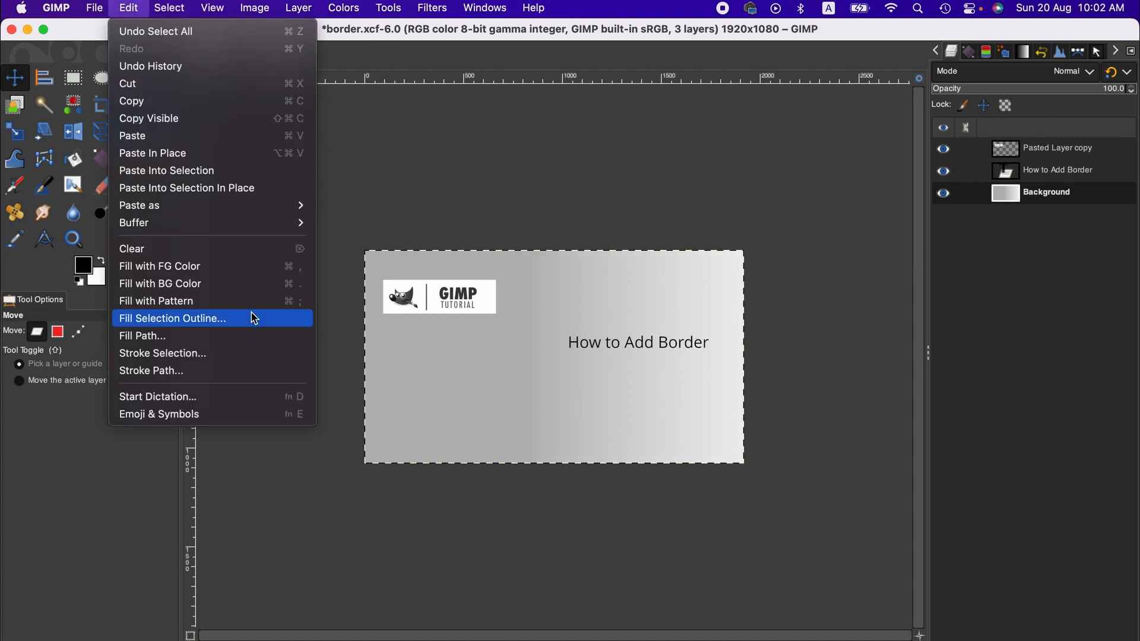
{"action": "left_click", "coordinate": [244, 359]}
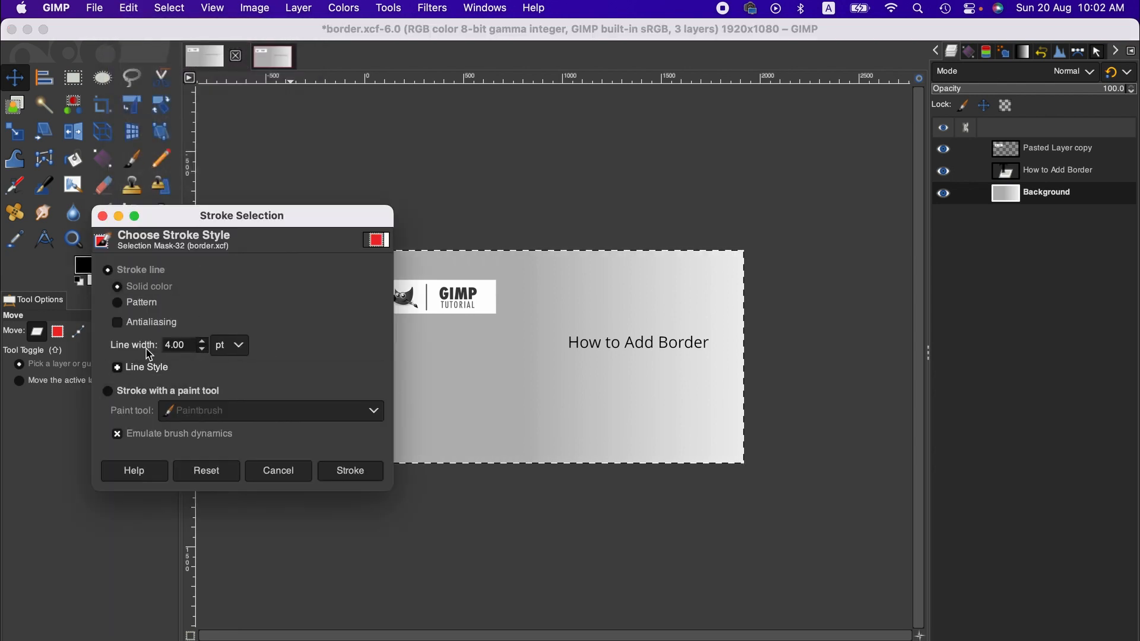
{"action": "left_click", "coordinate": [202, 342]}
{"action": "left_click", "coordinate": [200, 340]}
{"action": "left_click", "coordinate": [351, 471]}
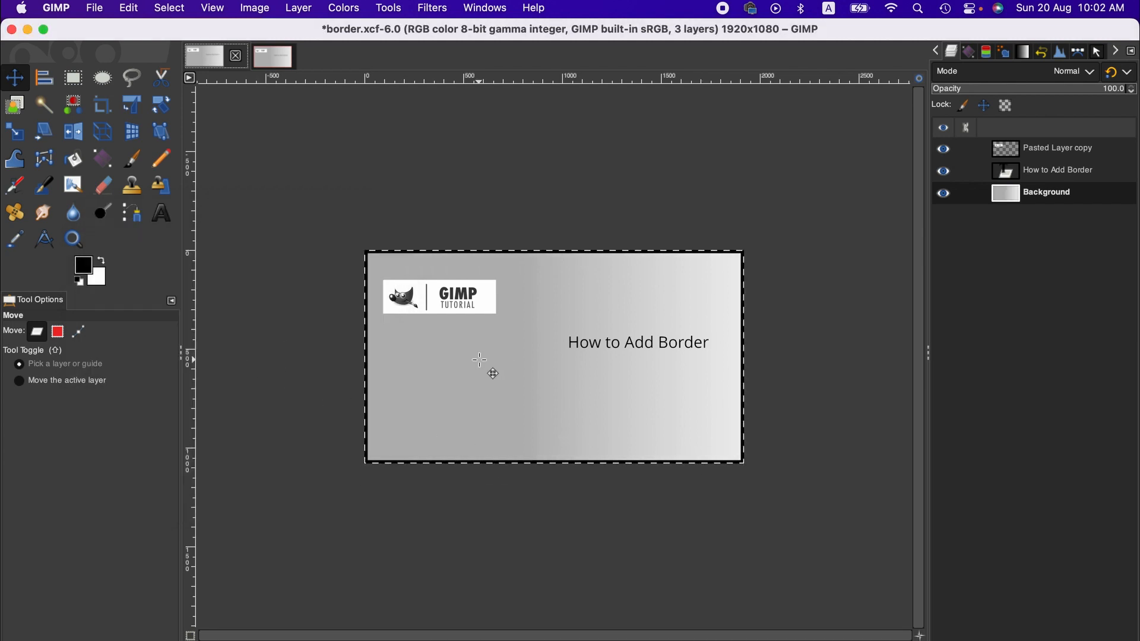
Change the foreground color to red and stroke the selection with a solid 8 pt line in place of the black one.
{"action": "left_click", "coordinate": [87, 268]}
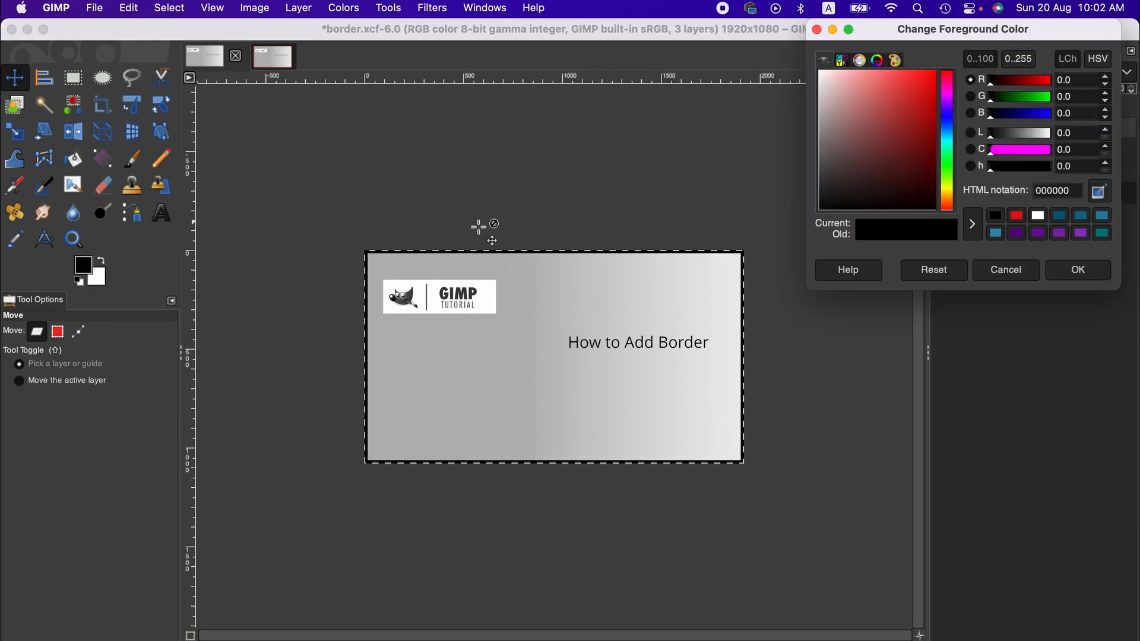
{"action": "left_click", "coordinate": [924, 87]}
{"action": "left_click", "coordinate": [1078, 270]}
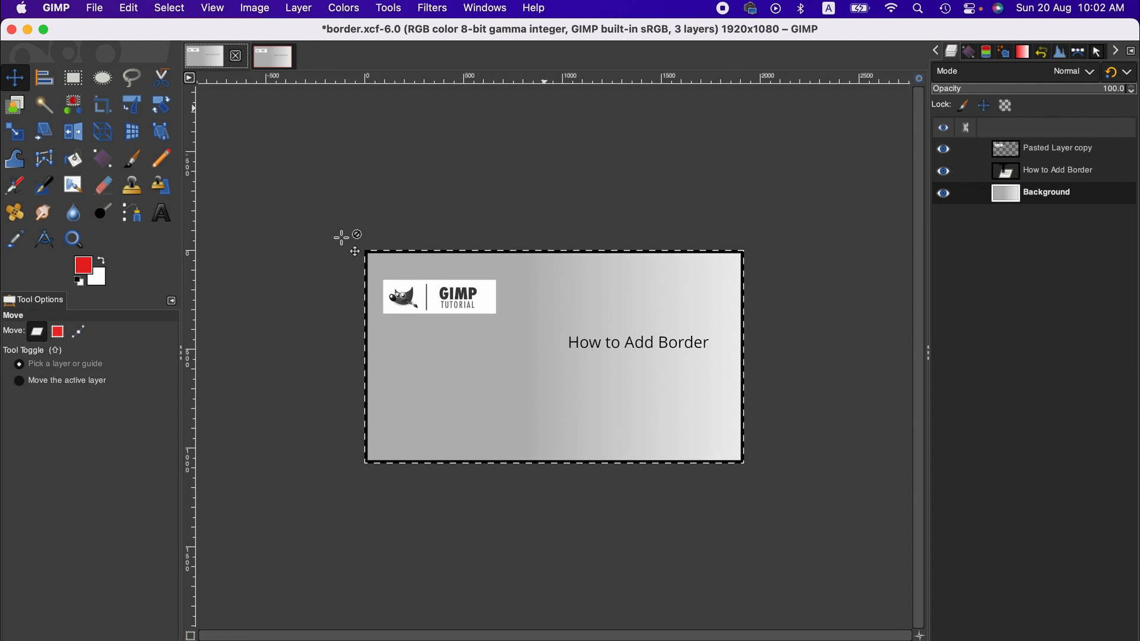
{"action": "left_click", "coordinate": [141, 7]}
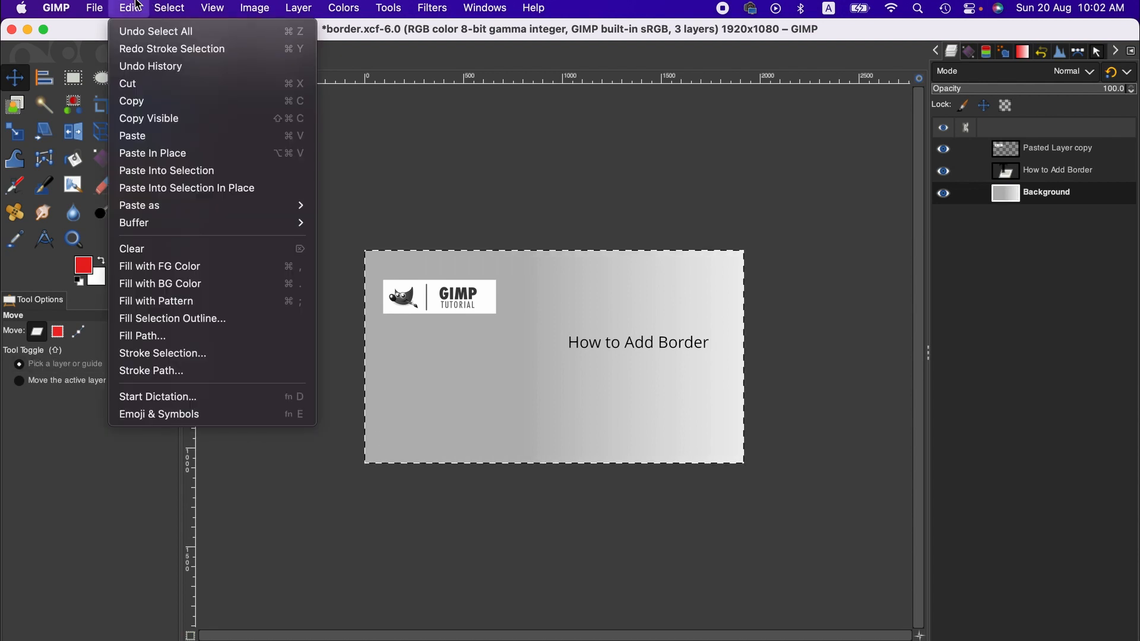
{"action": "left_click", "coordinate": [198, 360]}
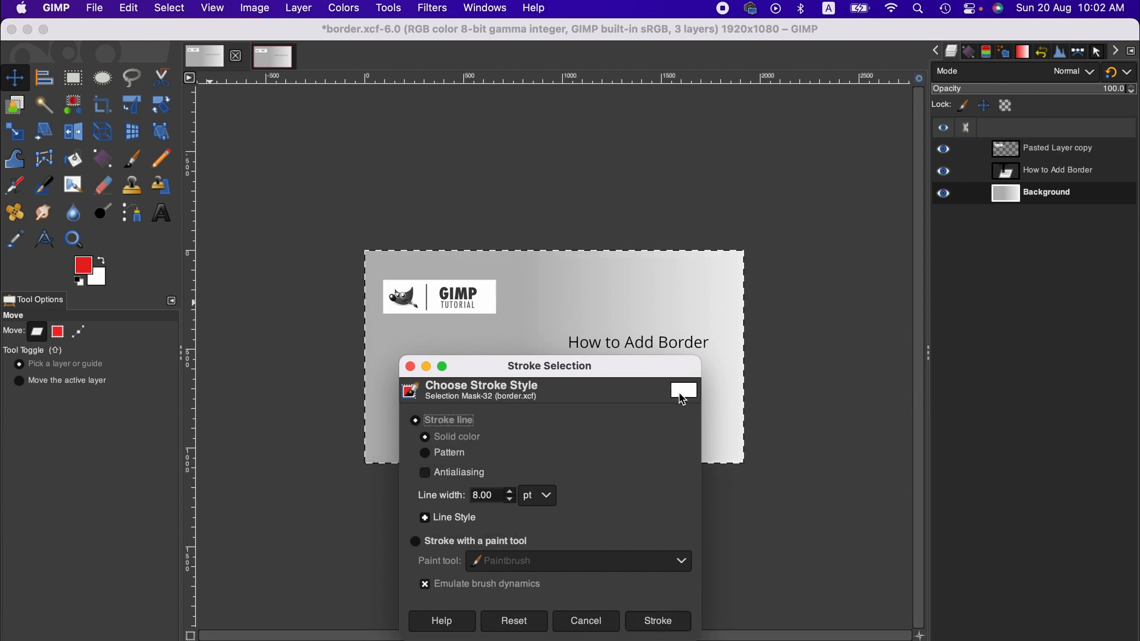
{"action": "left_click", "coordinate": [659, 621]}
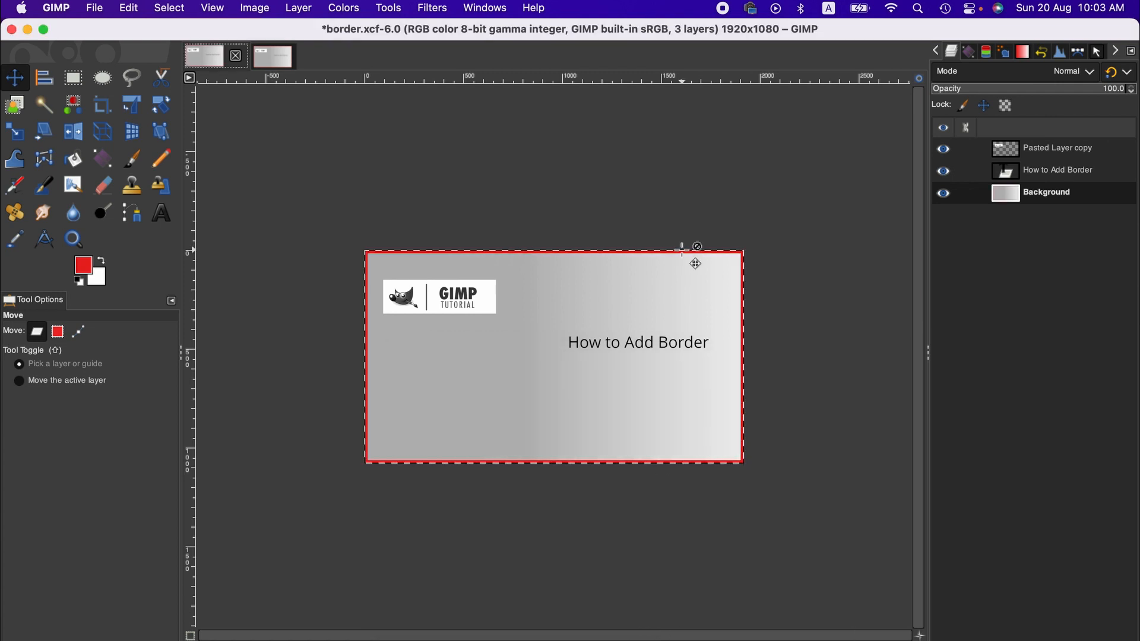